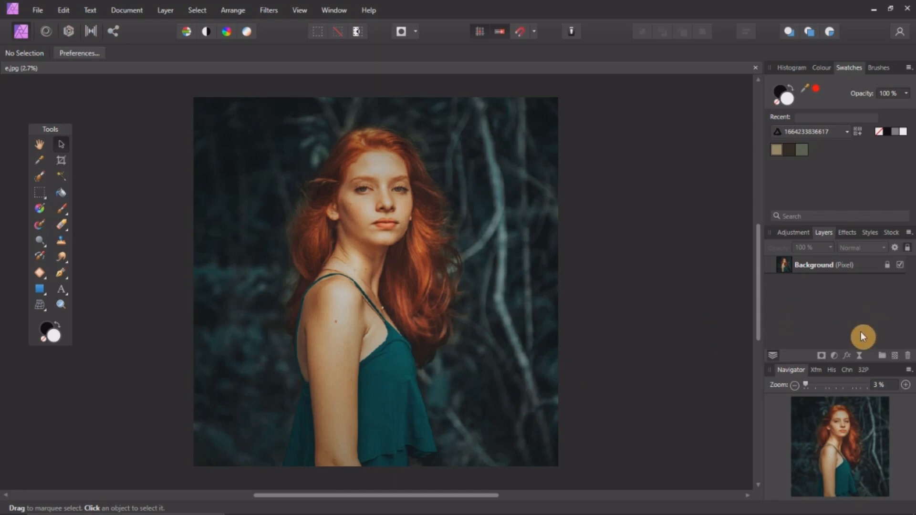
Step: Add an HSL adjustment above the photo and set its saturation shift to -100%
left_click(835, 357)
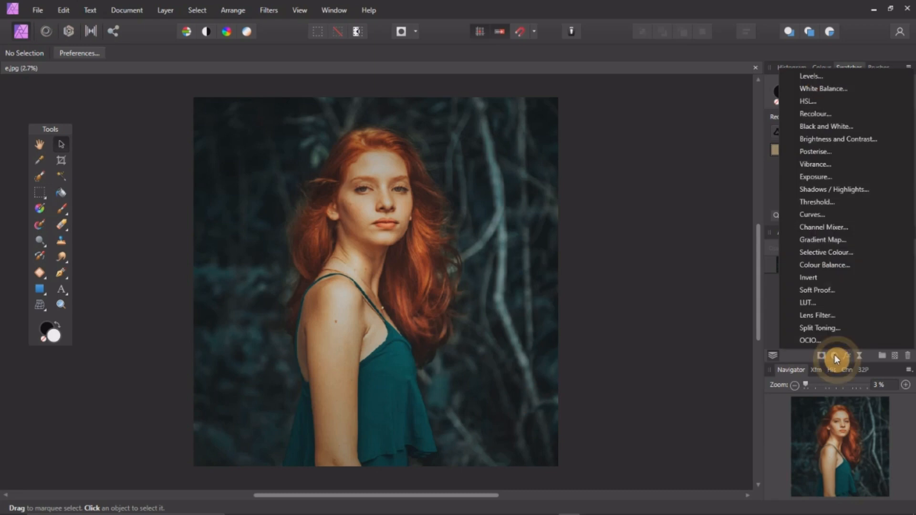
left_click(814, 101)
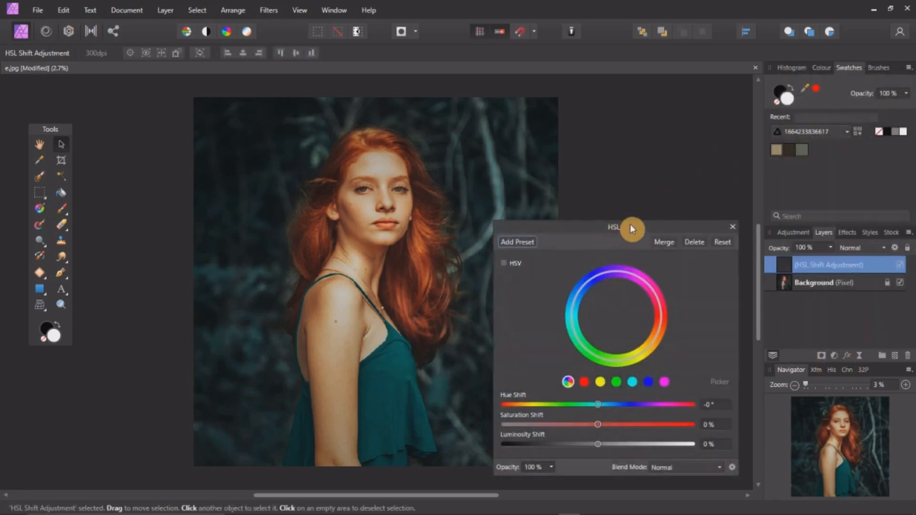
left_click_drag(630, 229, 632, 182)
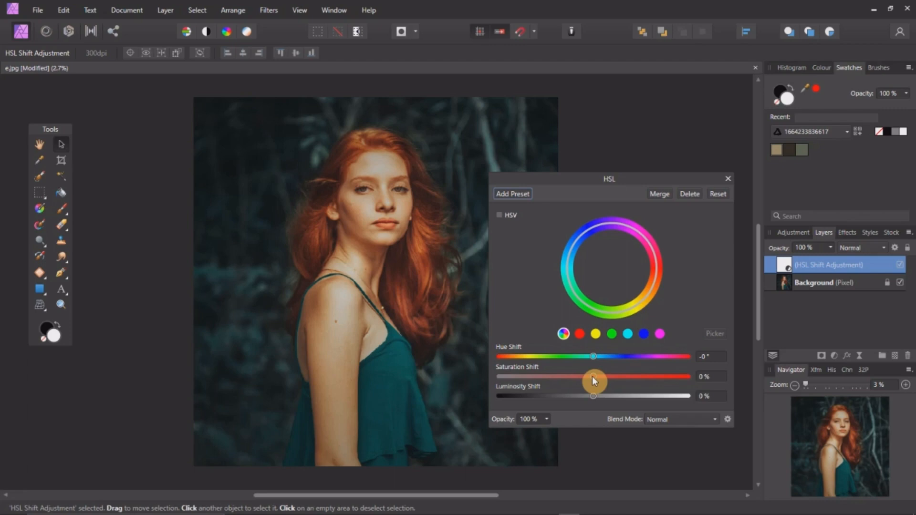
left_click_drag(592, 376, 472, 375)
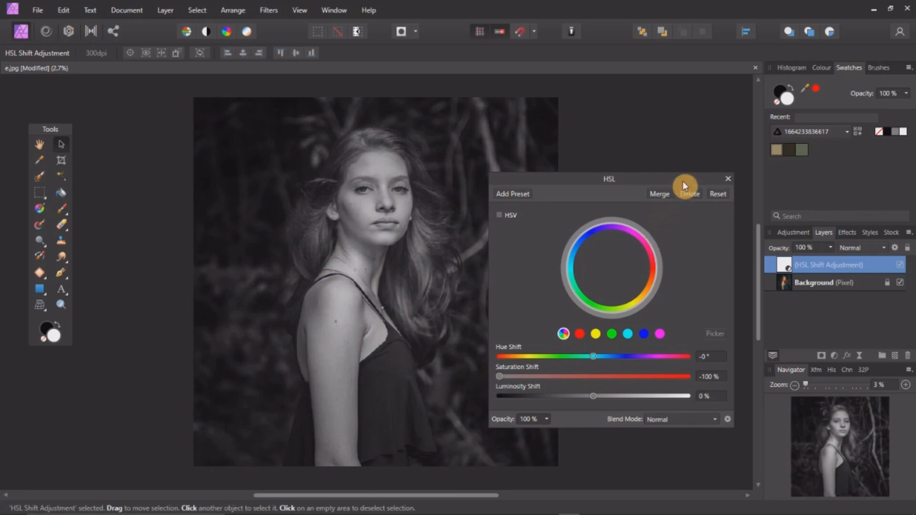
left_click(728, 179)
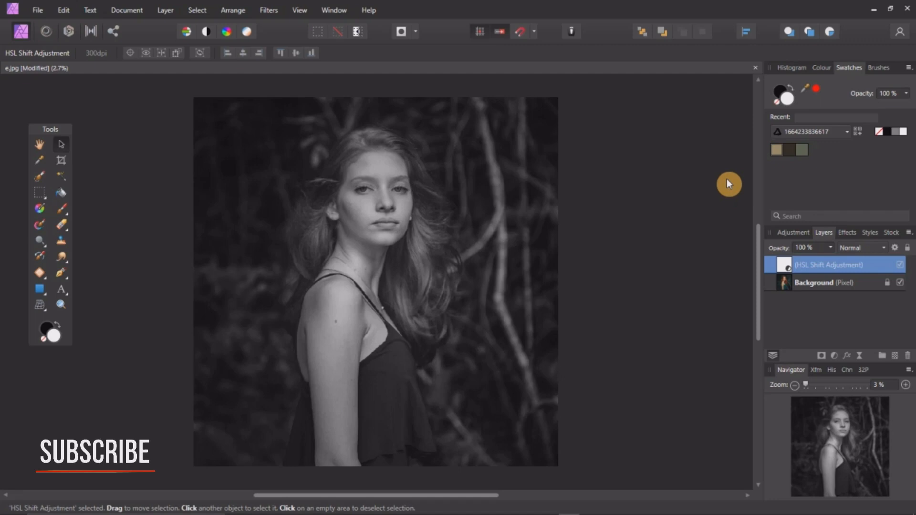
Step: Add a Curves adjustment shaped as an S-curve, with a highlight point at about 0.734, 0.803 and a shadow point at about 0.292, 0.228
left_click(832, 355)
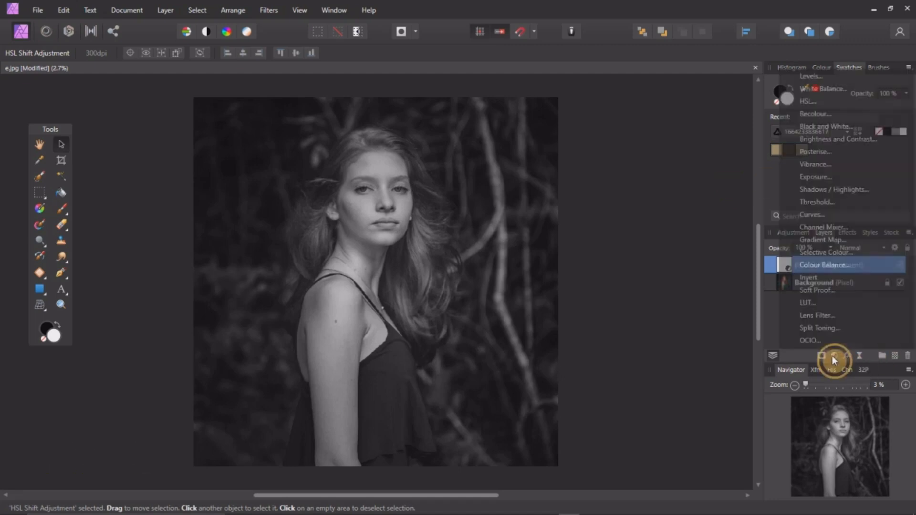
left_click(822, 215)
left_click_drag(549, 136, 521, 121)
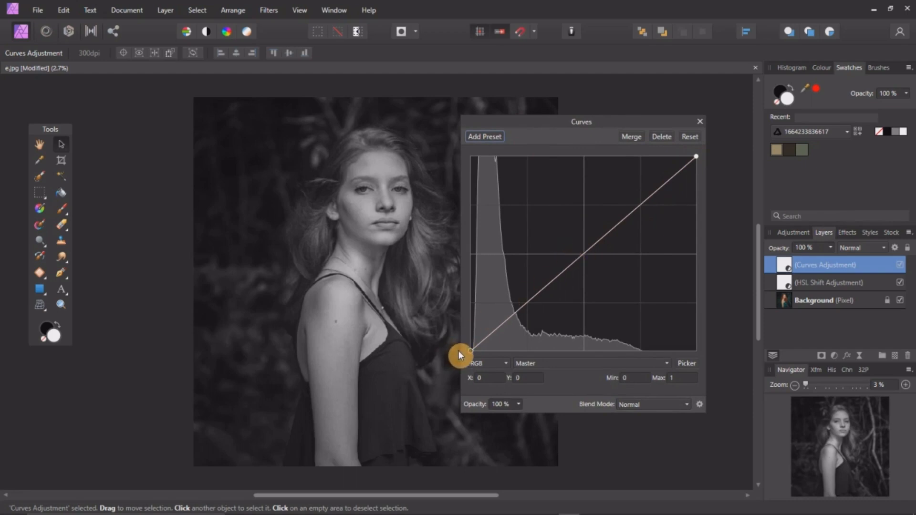
left_click_drag(638, 207, 636, 195)
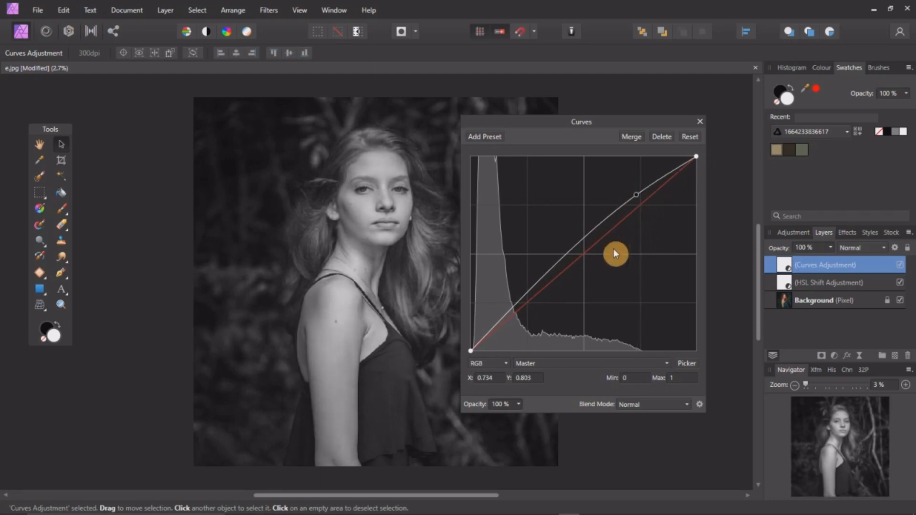
left_click_drag(528, 292, 537, 306)
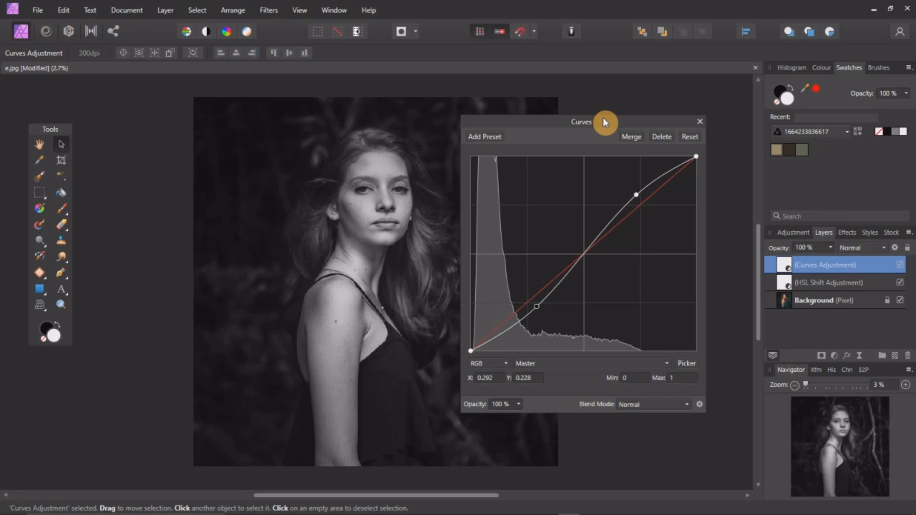
left_click(699, 123)
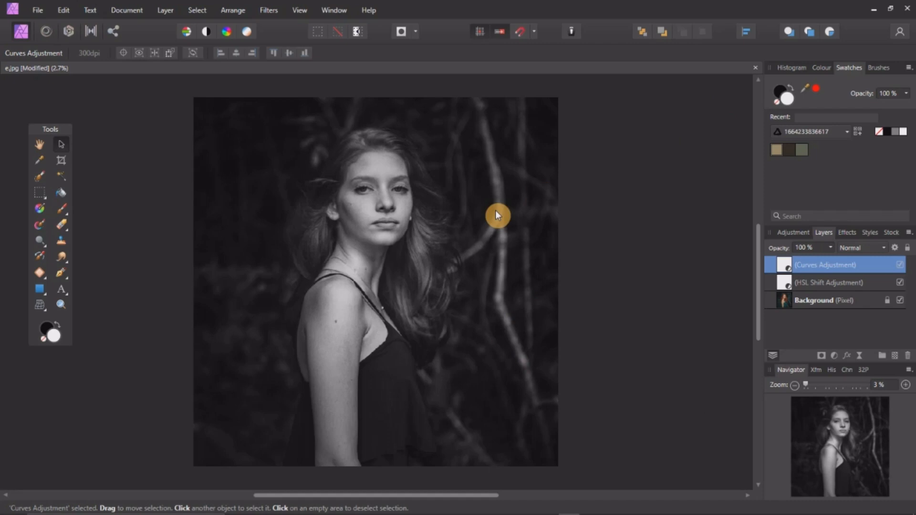
Step: Extend the canvas beyond all four edges of the Background photo with the Crop tool, leaving an empty border around it
scroll(495, 210, "down", 1)
left_click(818, 305)
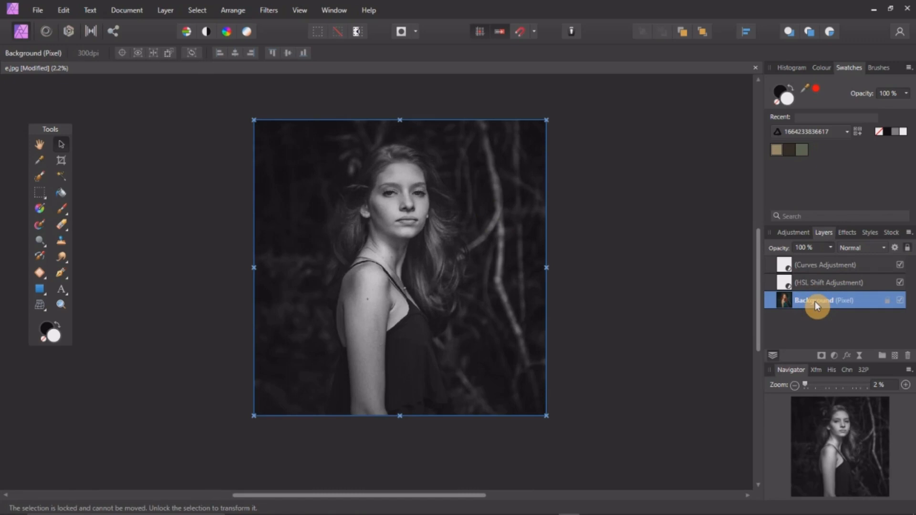
key("c")
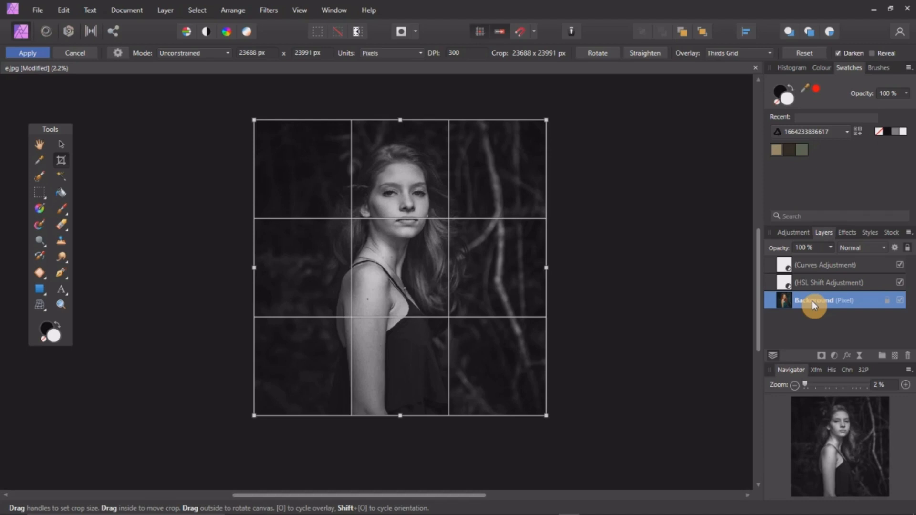
left_click_drag(546, 120, 571, 101)
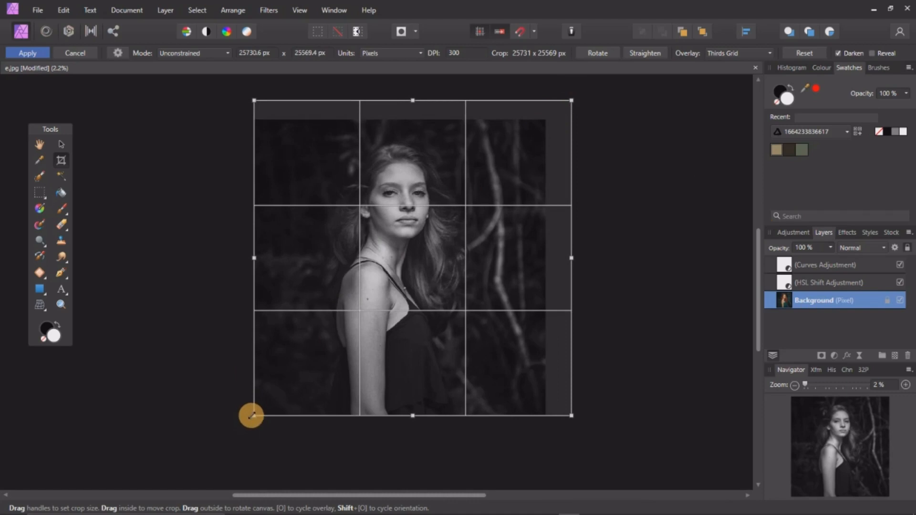
left_click_drag(252, 415, 225, 433)
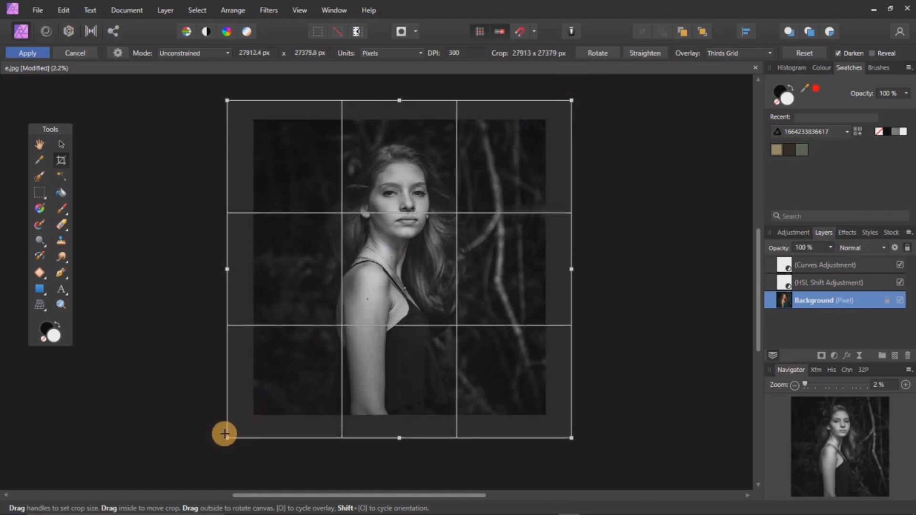
left_click_drag(399, 100, 400, 91)
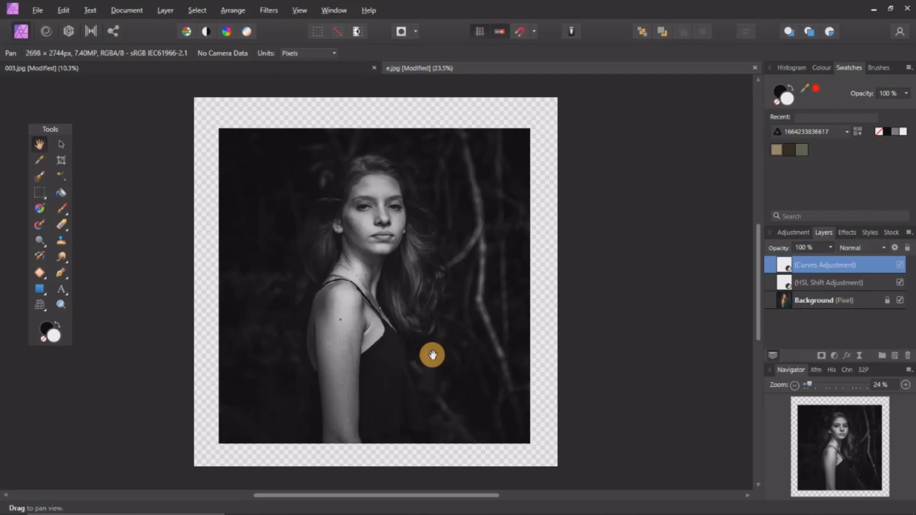
Step: Add an empty pixel layer above the Curves adjustment and activate the Paint Brush for painting on it
left_click(894, 357)
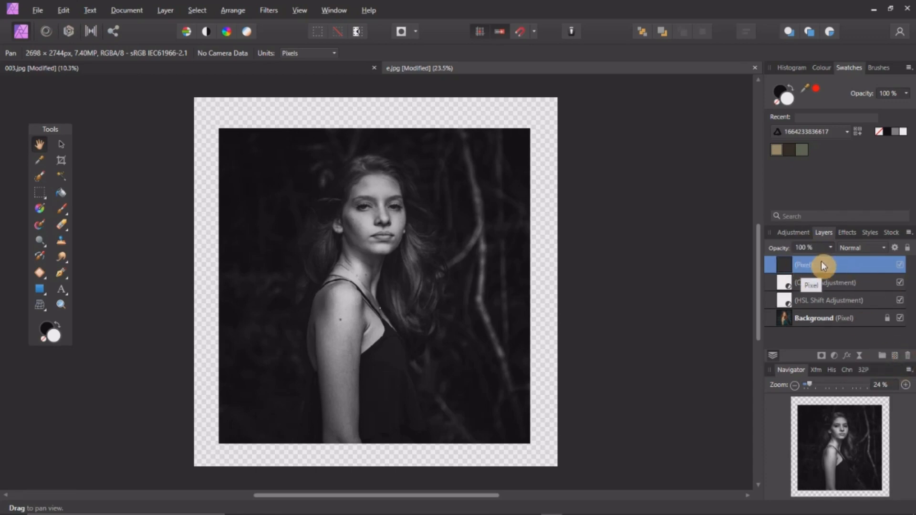
left_click(63, 210)
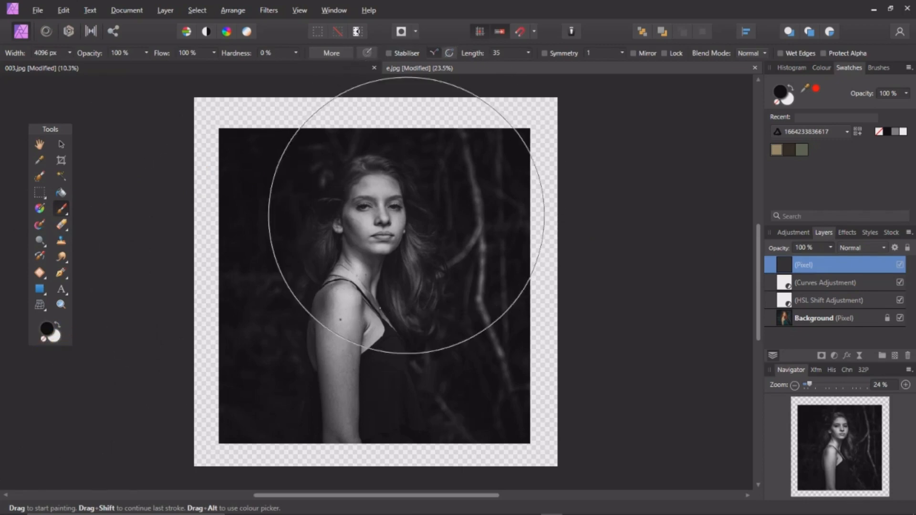
left_click(396, 229)
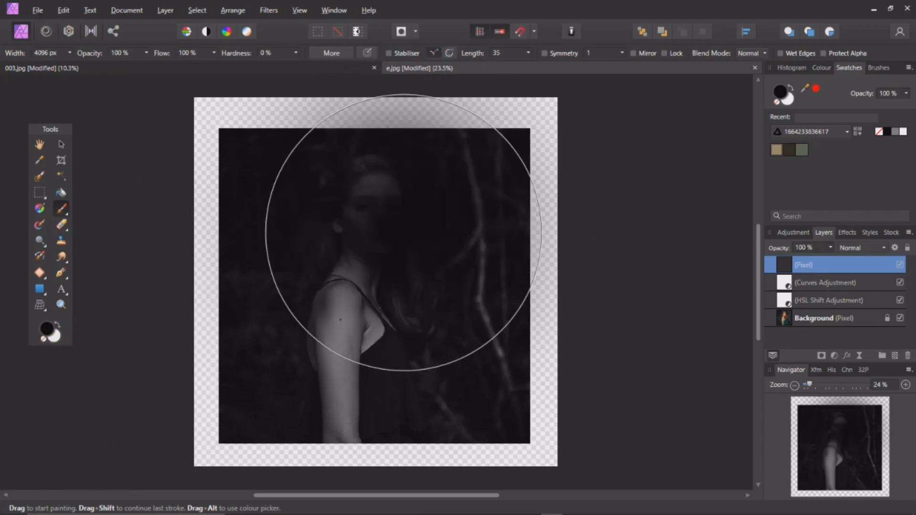
key("ctrl+z")
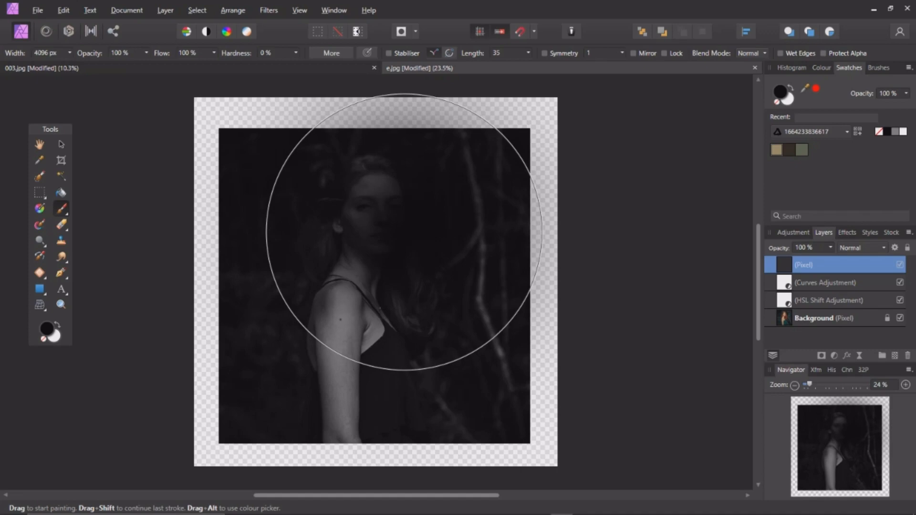
key("ctrl+z")
Step: Reduce the width of the soft black brush to 685.4 px
key("bracketleft")
key("bracketleft")
key("bracketleft")
key("bracketleft")
key("bracketleft")
key("bracketleft")
key("bracketleft")
key("bracketleft")
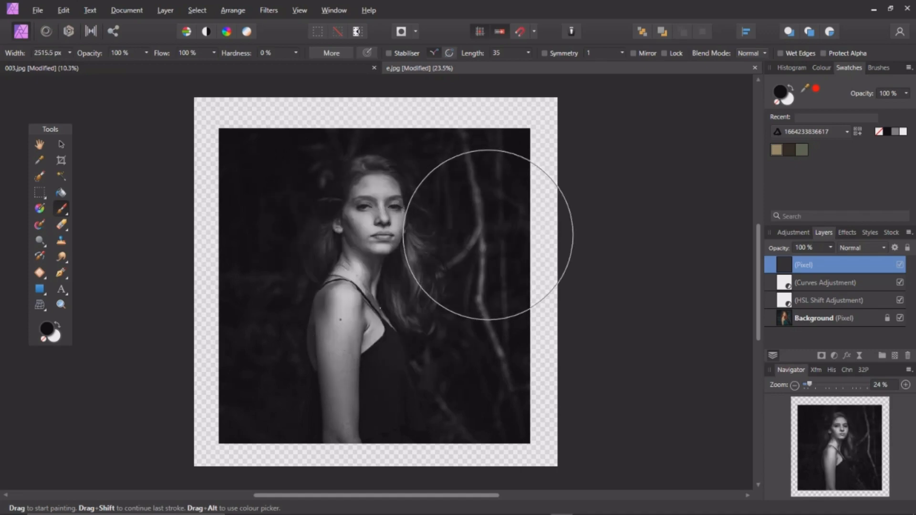
left_click_drag(488, 233, 487, 235)
key("ctrl+z")
key("bracketleft")
key("bracketleft")
key("bracketleft")
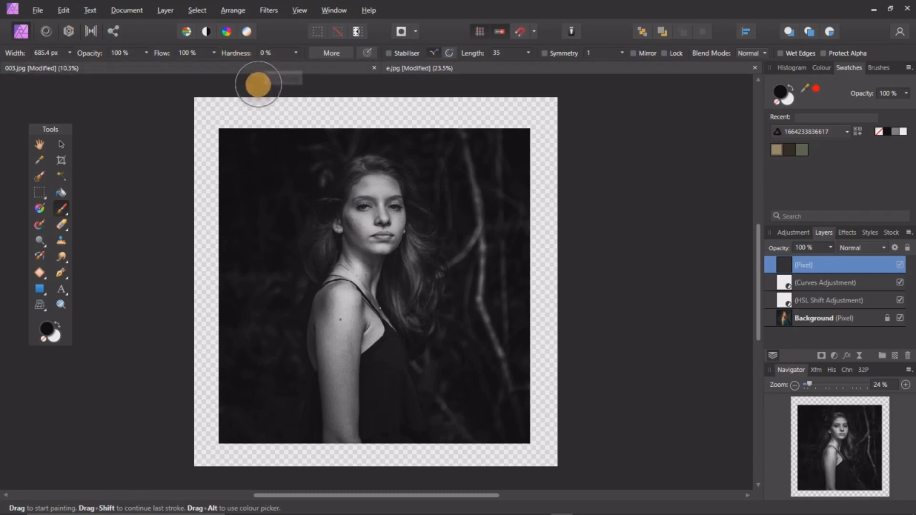
Step: Paint the transparent border and the photo's outer edges black on the new pixel layer
left_click(210, 116)
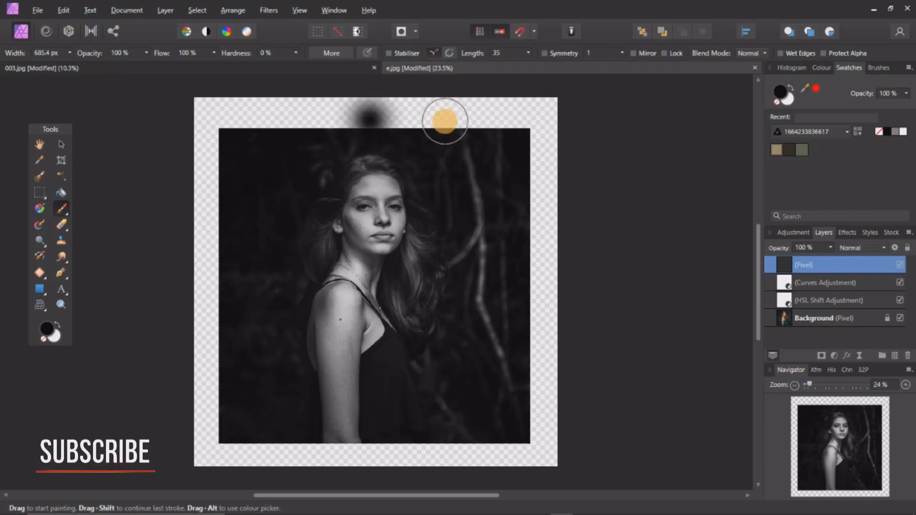
left_click(407, 103)
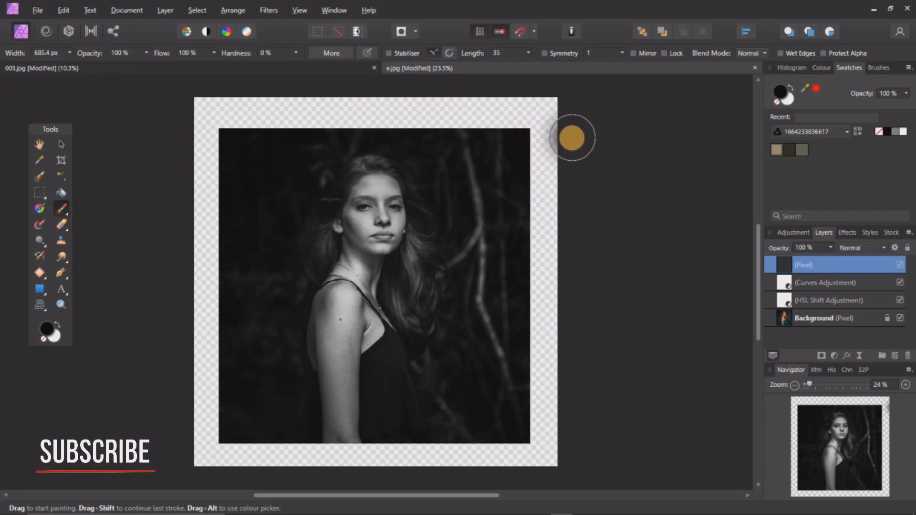
mouse_move(525, 107)
left_mouse_down()
mouse_move(538, 383)
mouse_move(551, 98)
mouse_move(365, 99)
mouse_move(433, 117)
mouse_move(205, 109)
mouse_move(226, 475)
mouse_move(193, 237)
mouse_move(213, 445)
mouse_move(529, 445)
left_mouse_up()
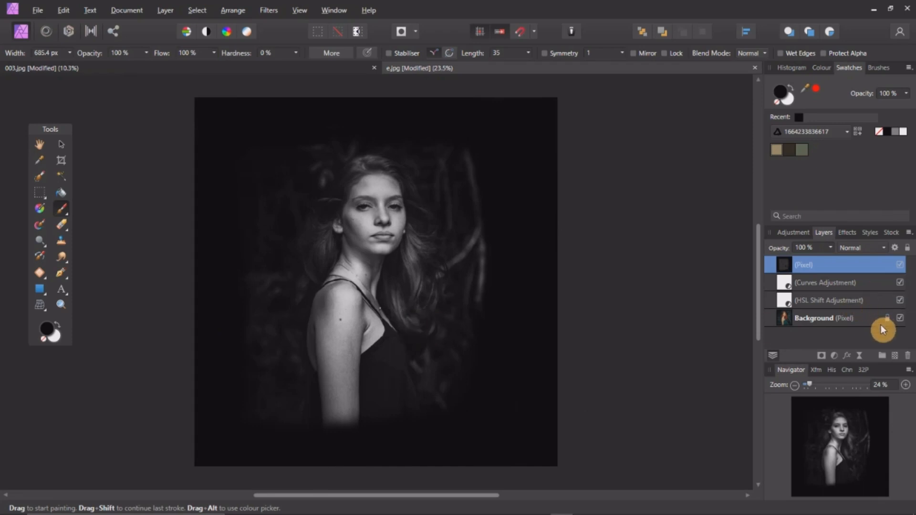
Step: Add a second pixel layer on top and set the brush to 35% flow and 906.5 px width
left_click(895, 357)
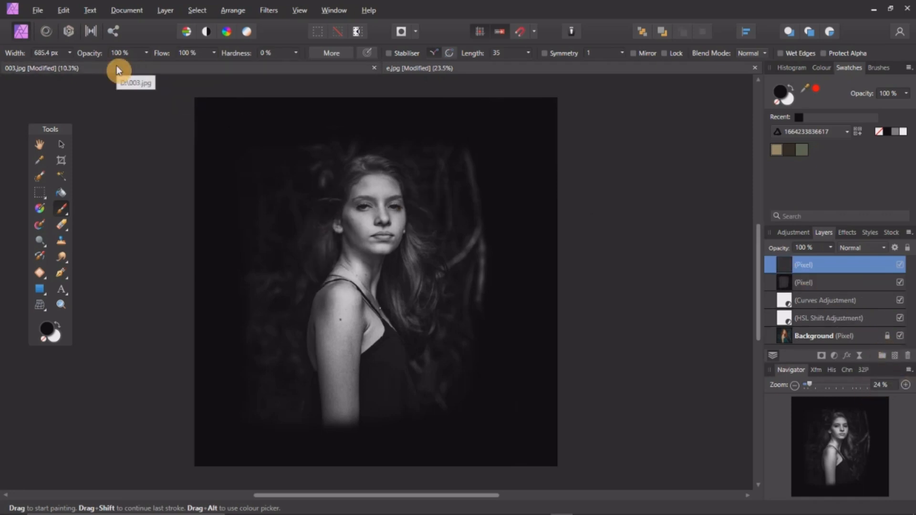
left_click(199, 54)
type("35")
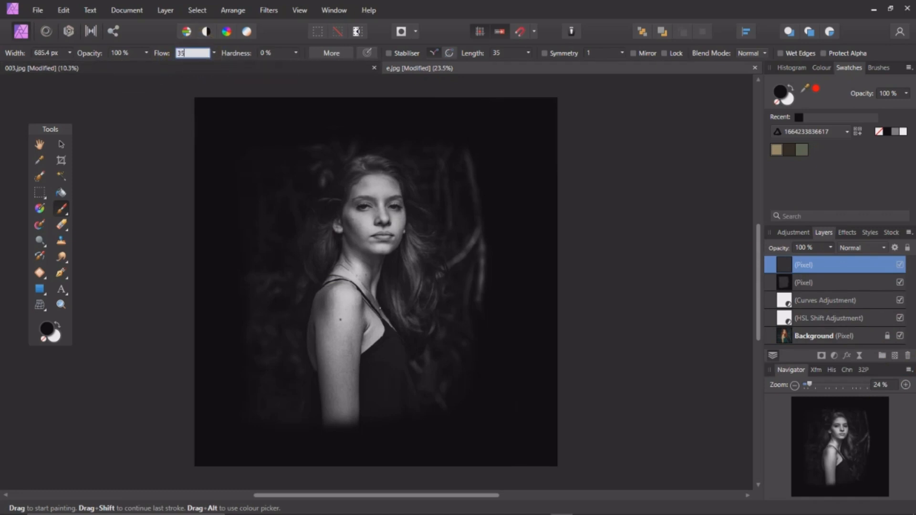
key("Return")
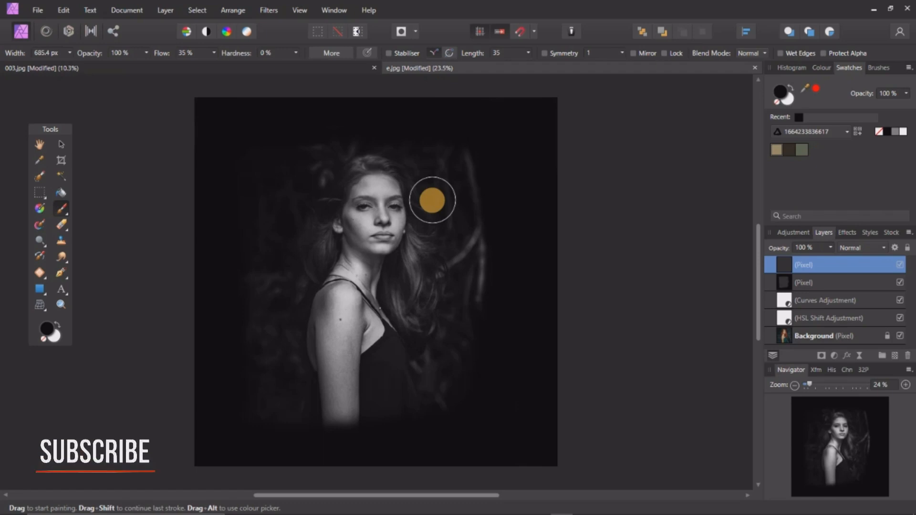
key("bracketright")
key("bracketright")
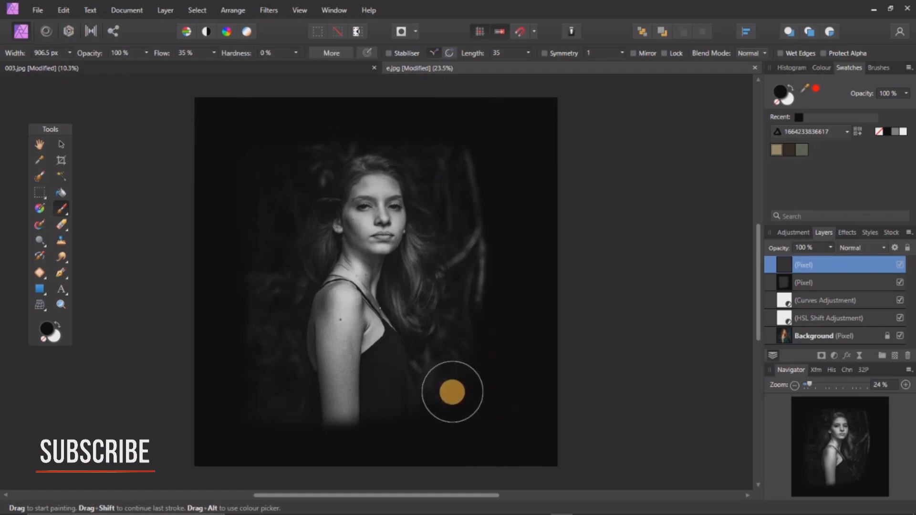
Step: Brush soft black strokes inward around the woman, fading her lower arm and dress and the surrounding background into the dark border
left_click_drag(429, 430, 412, 393)
left_click_drag(363, 458, 358, 403)
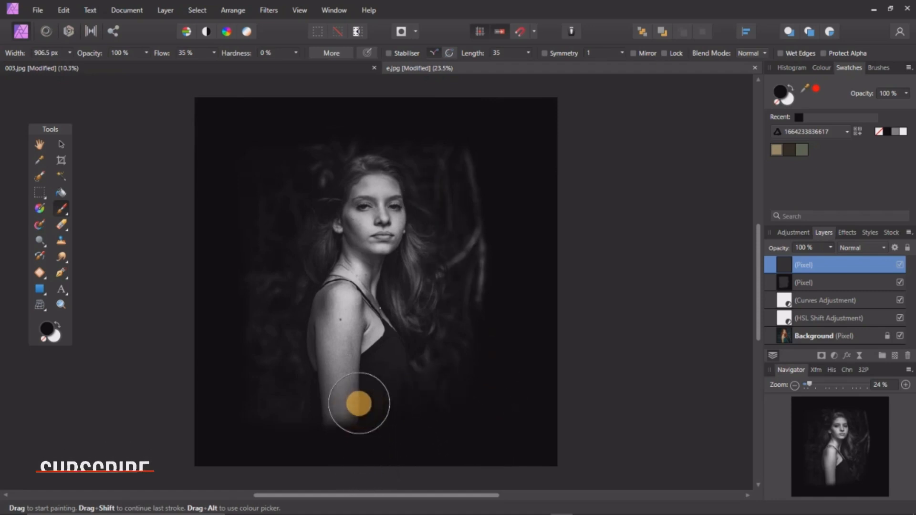
mouse_move(332, 465)
left_mouse_down()
mouse_move(327, 397)
mouse_move(268, 476)
mouse_move(311, 405)
left_mouse_up()
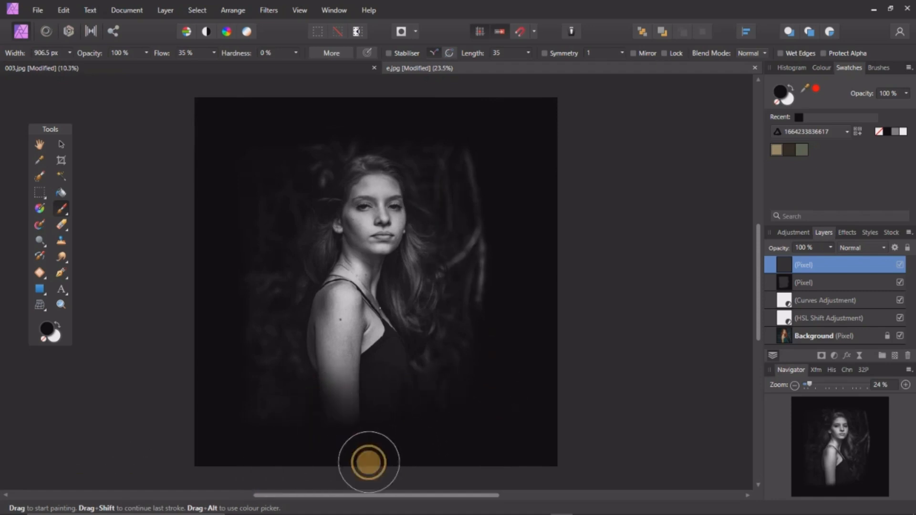
left_click_drag(365, 458, 332, 404)
left_click_drag(227, 434, 293, 382)
left_click_drag(177, 379, 258, 310)
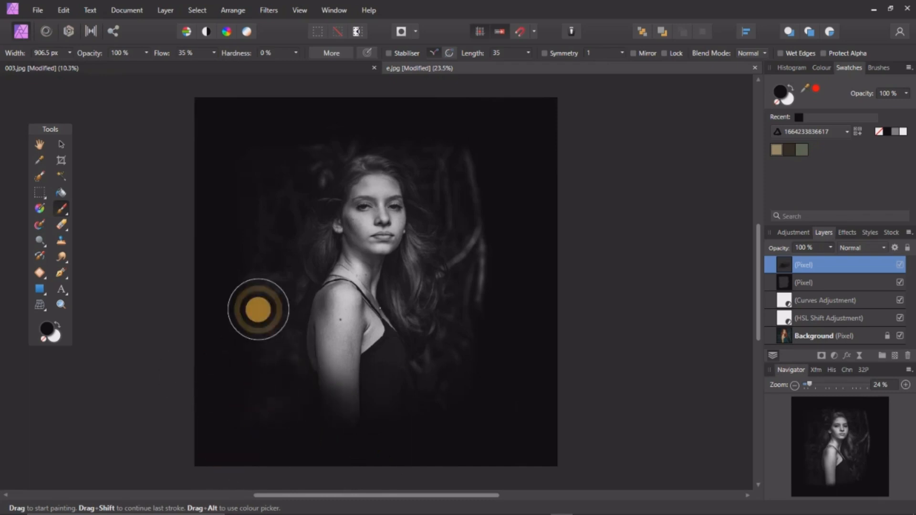
left_click_drag(187, 252, 270, 236)
mouse_move(211, 161)
left_mouse_down()
mouse_move(485, 151)
mouse_move(448, 142)
left_mouse_up()
mouse_move(604, 149)
left_mouse_down()
mouse_move(500, 198)
mouse_move(473, 192)
left_mouse_up()
mouse_move(575, 265)
left_mouse_down()
mouse_move(487, 278)
mouse_move(477, 258)
left_mouse_up()
left_click_drag(638, 424, 494, 355)
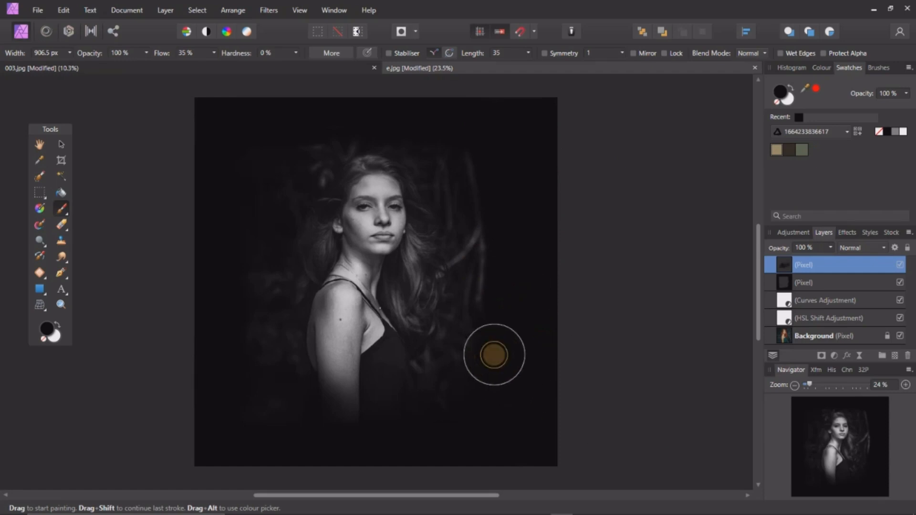
left_click_drag(713, 394, 630, 302)
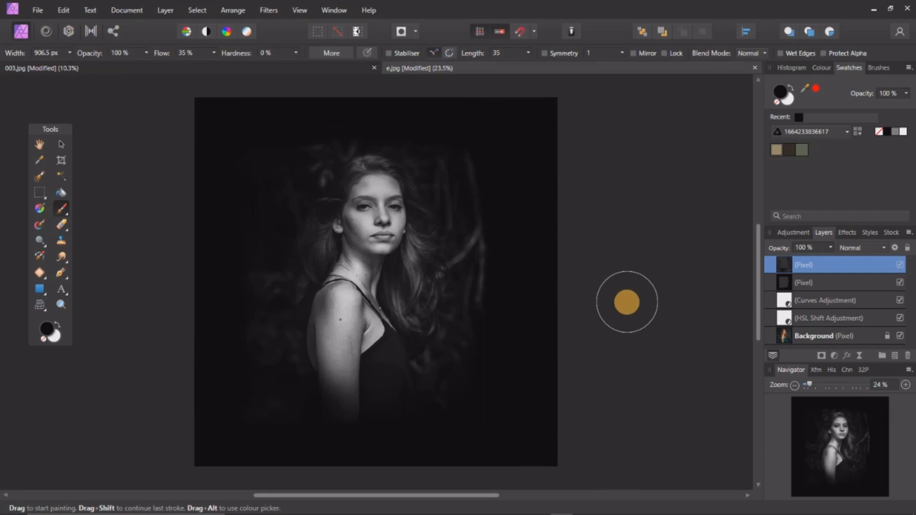
Step: Add a third pixel layer on top and set the brush flow to 30%
left_click(894, 359)
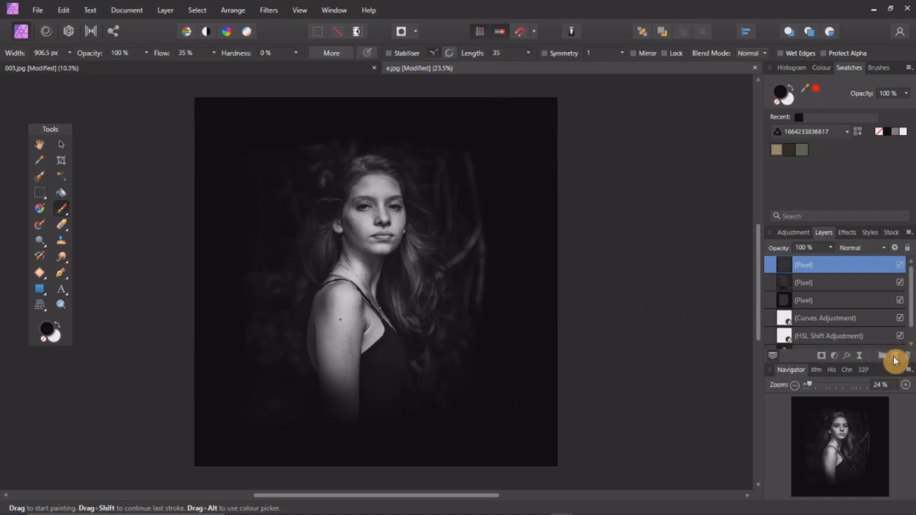
left_click(214, 54)
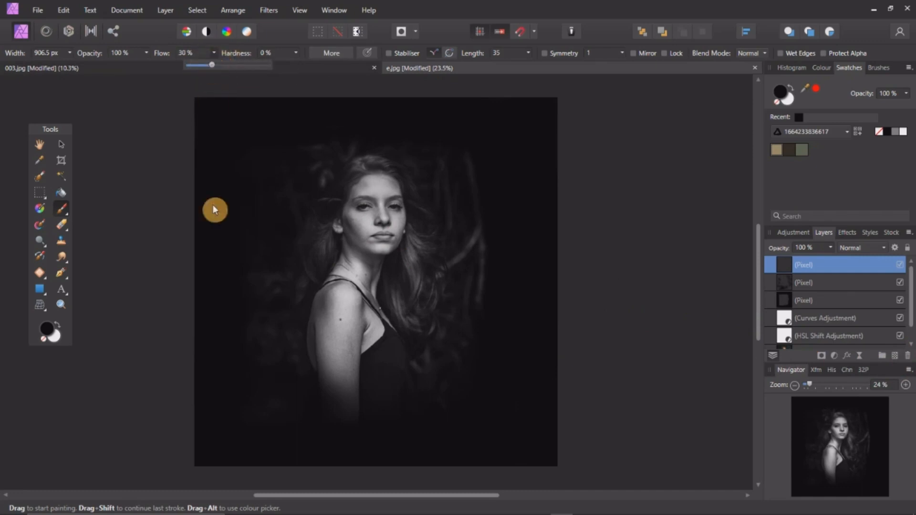
Step: Brush soft black over the woman's hair and the background around her head on the top pixel layer
left_click(400, 253)
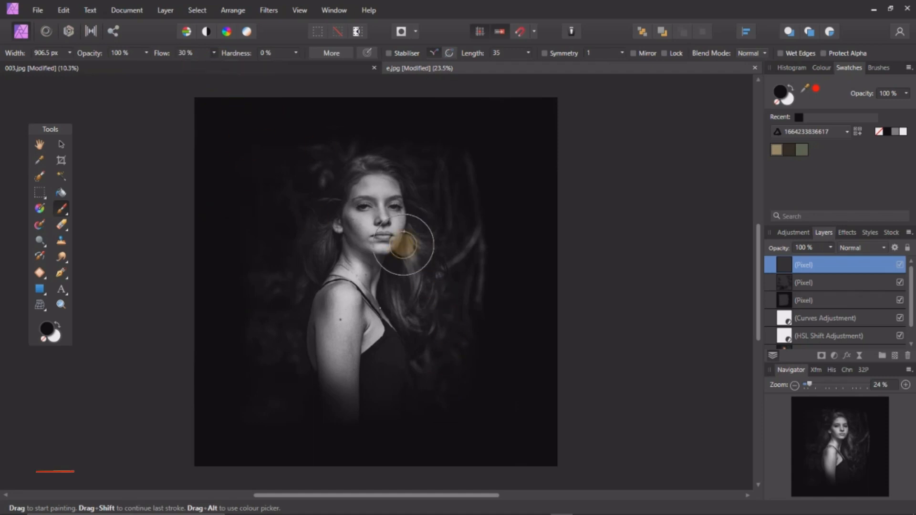
mouse_move(418, 247)
left_mouse_down()
mouse_move(411, 301)
mouse_move(431, 277)
mouse_move(421, 145)
mouse_move(372, 142)
mouse_move(297, 270)
mouse_move(299, 241)
mouse_move(371, 142)
mouse_move(442, 242)
mouse_move(441, 268)
left_mouse_up()
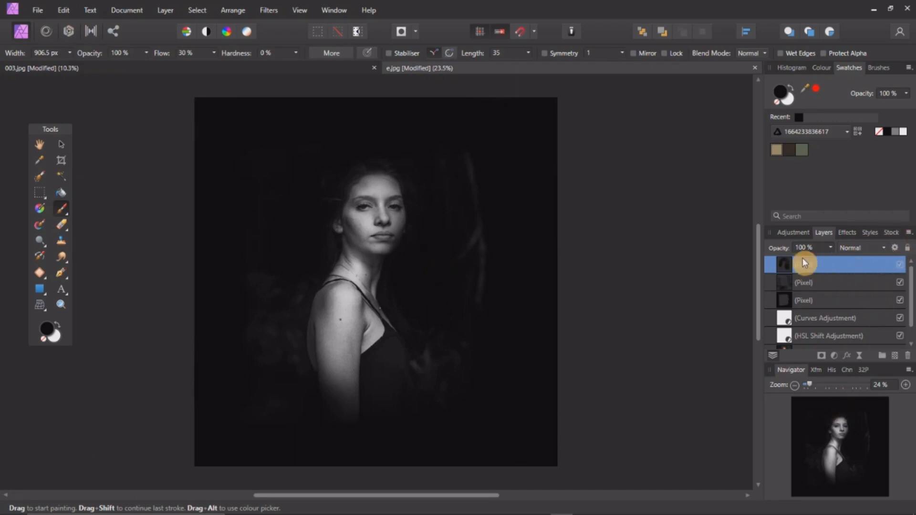
Step: In the top pixel layer's Blend Options, drop the Underlying Composition Ranges curve steeply to a point at In 10.5%, Out 2.6%
left_click(894, 248)
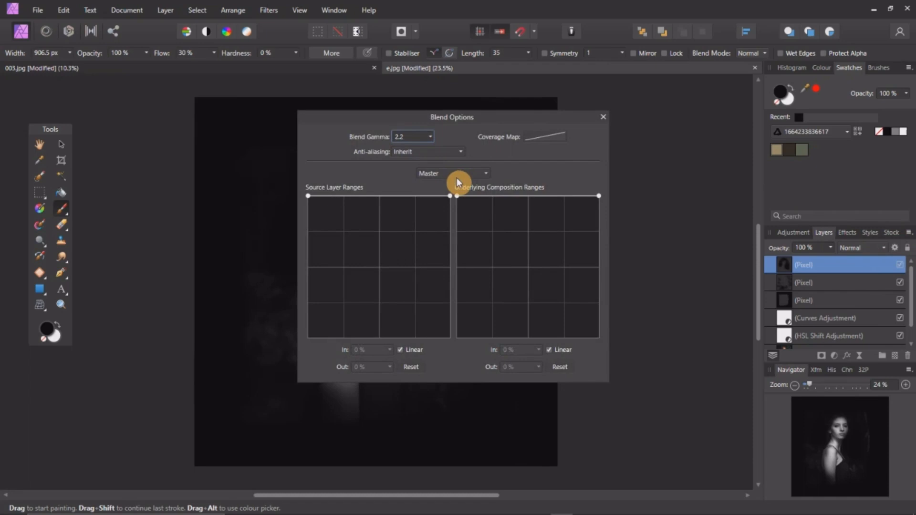
left_click_drag(411, 111, 573, 113)
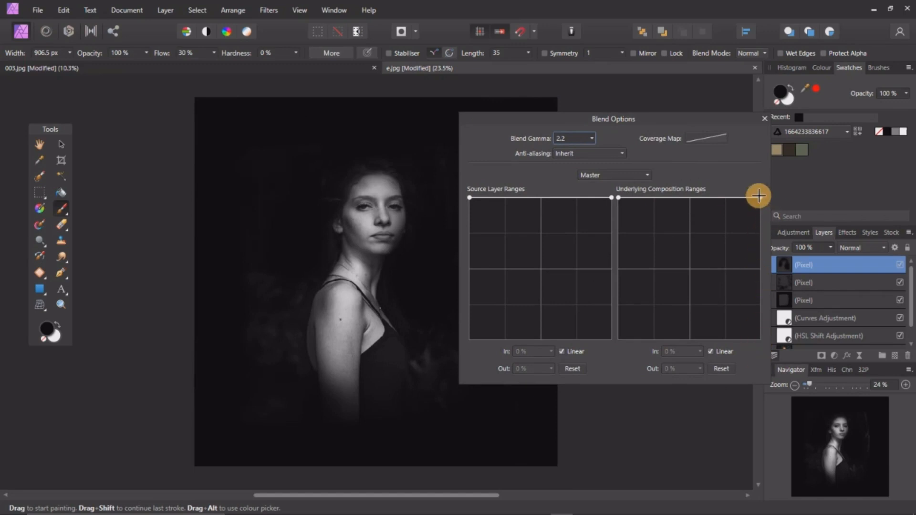
left_click_drag(758, 196, 755, 339)
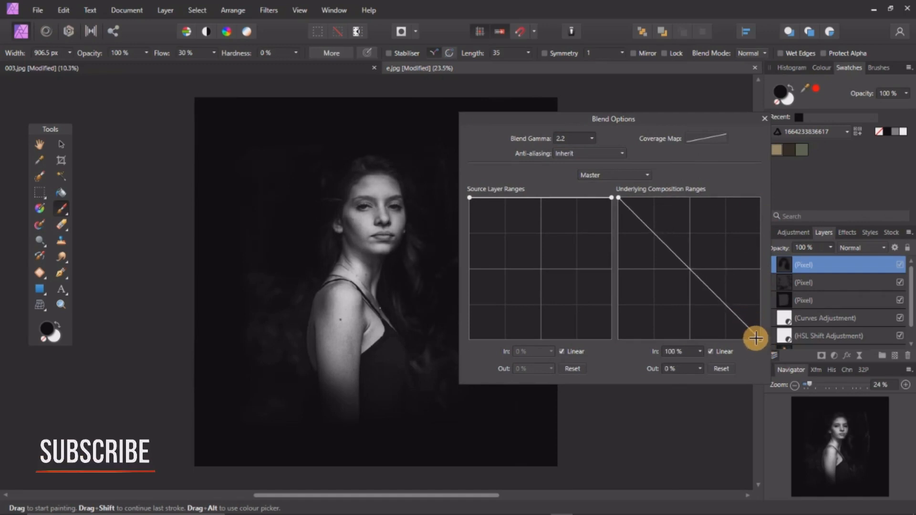
left_click_drag(756, 339, 637, 329)
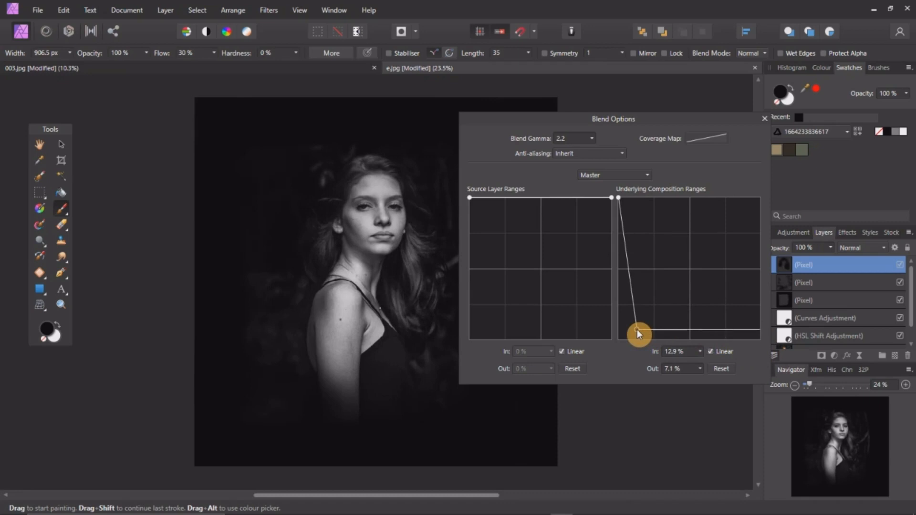
mouse_move(637, 330)
left_mouse_down()
mouse_move(619, 339)
mouse_move(633, 336)
left_mouse_up()
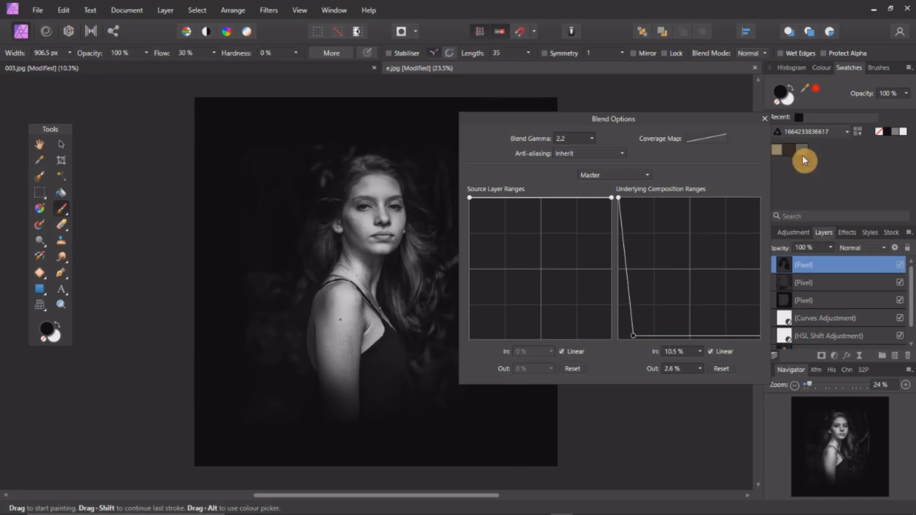
left_click(765, 118)
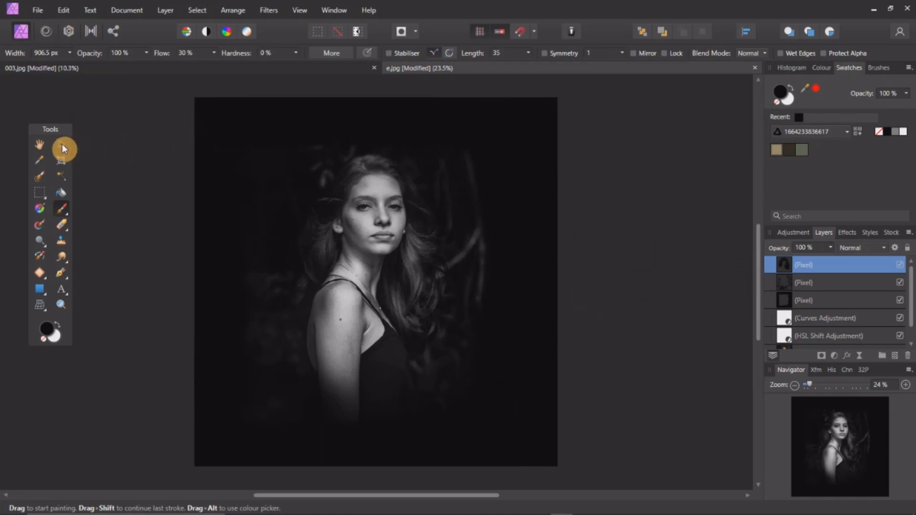
Step: Deselect the painted layer and add a Curves adjustment at the top of the layer stack
left_click(61, 144)
left_click(612, 295)
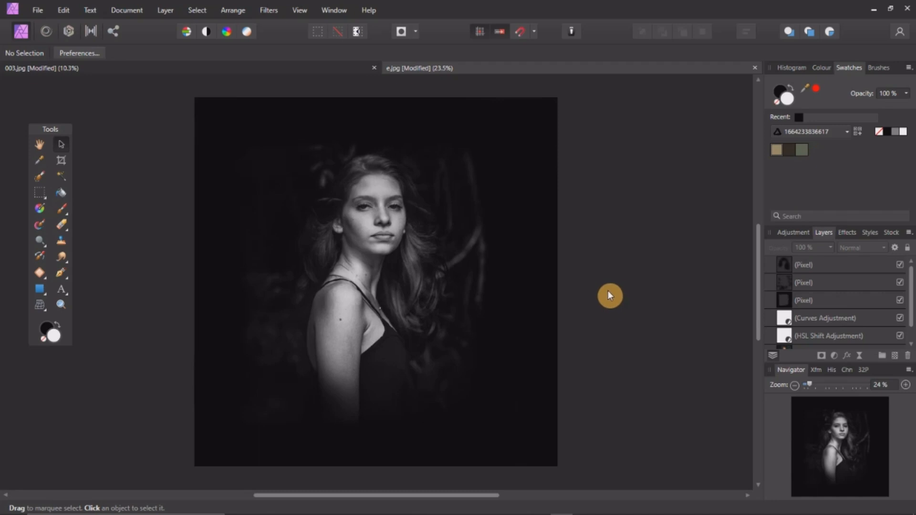
left_click(831, 356)
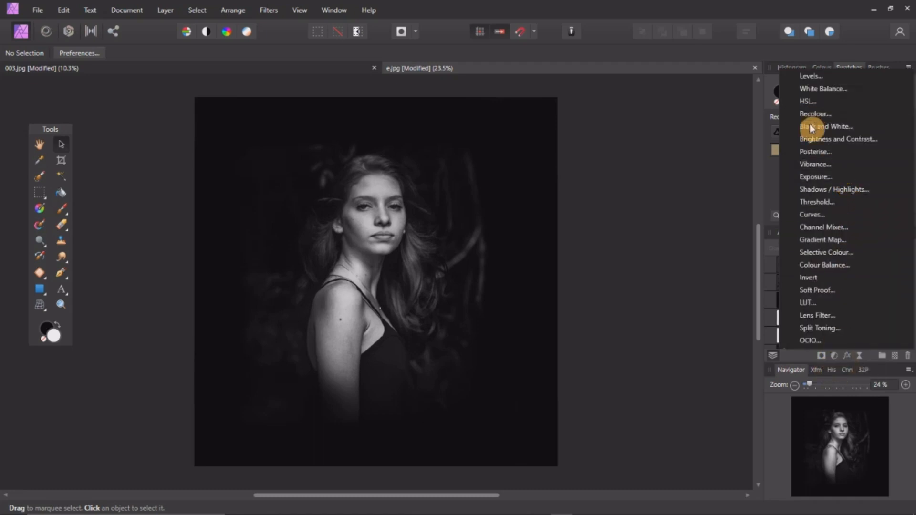
left_click(811, 214)
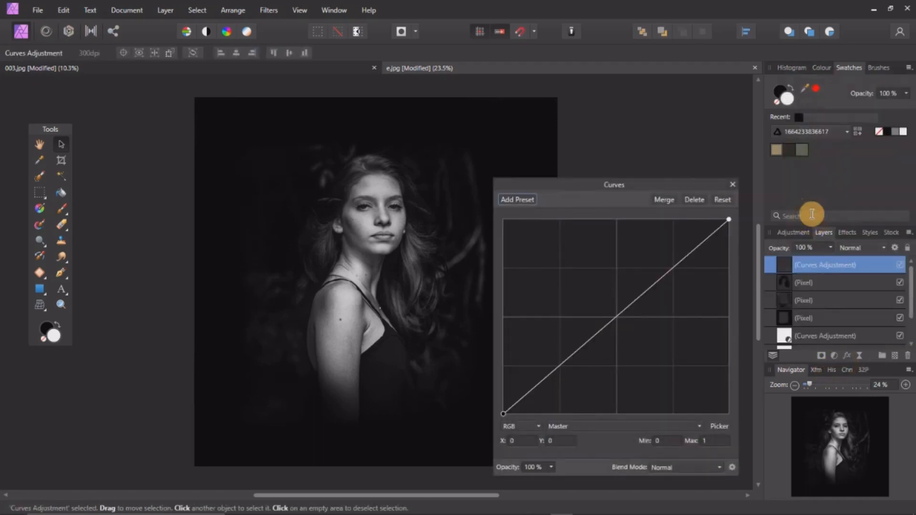
Step: Raise the black point of the master curve to Y 0.122, and compare the image with the adjustment hidden and shown
left_click_drag(576, 184, 579, 120)
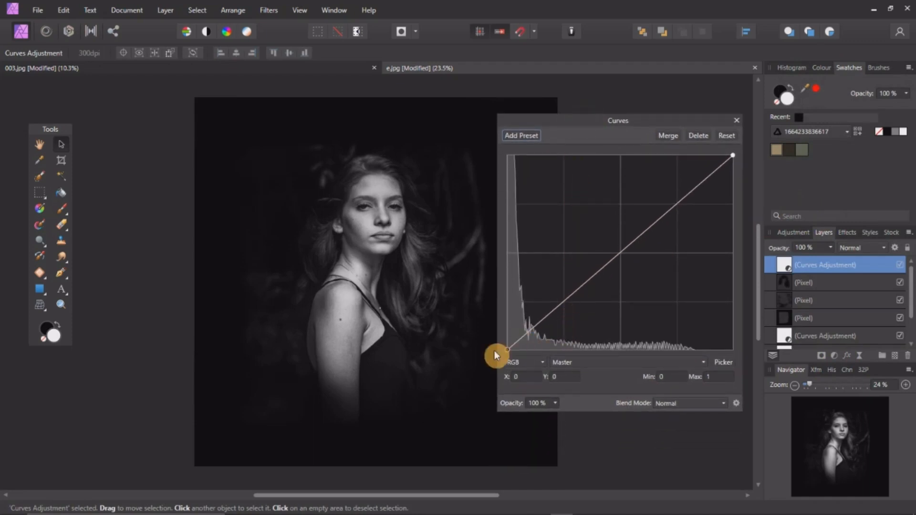
left_click_drag(508, 349, 505, 326)
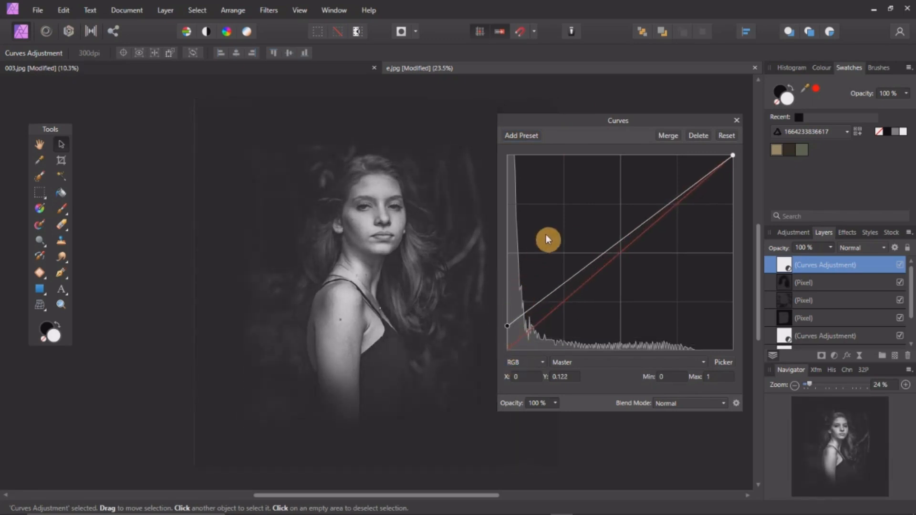
left_click(735, 120)
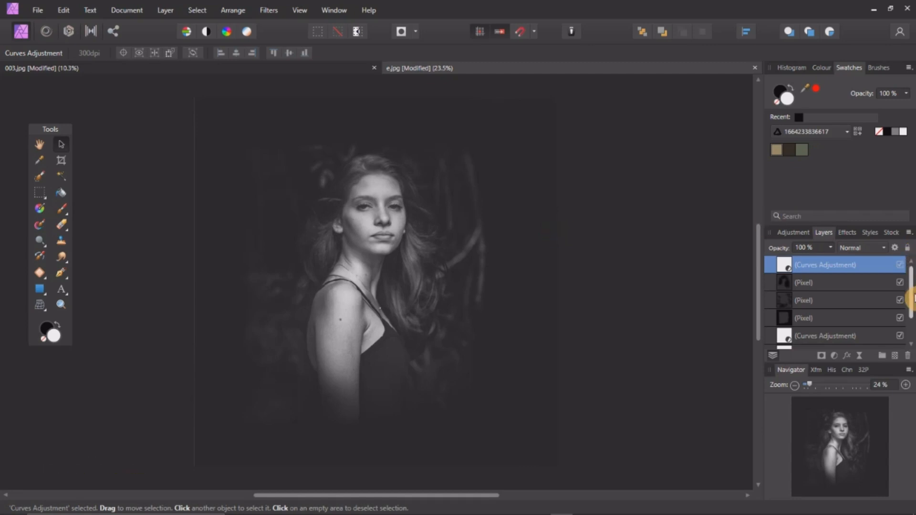
left_click(899, 265)
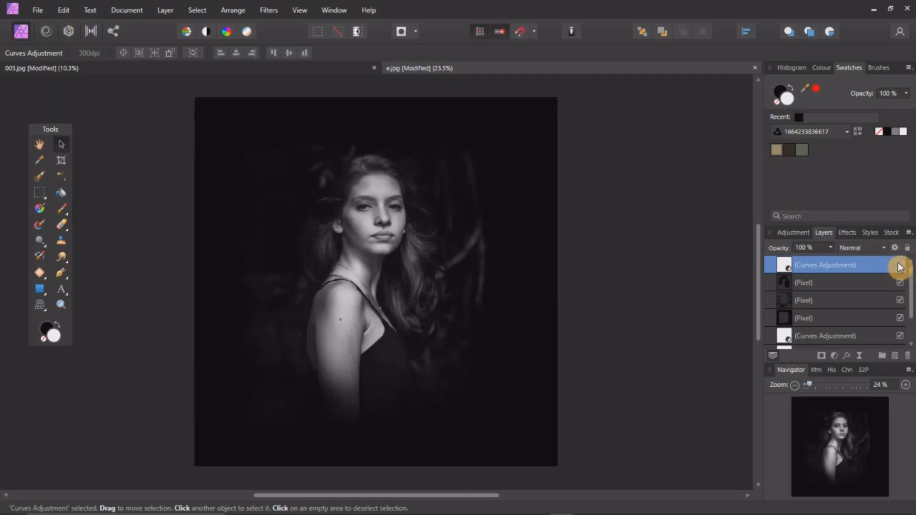
left_click(899, 265)
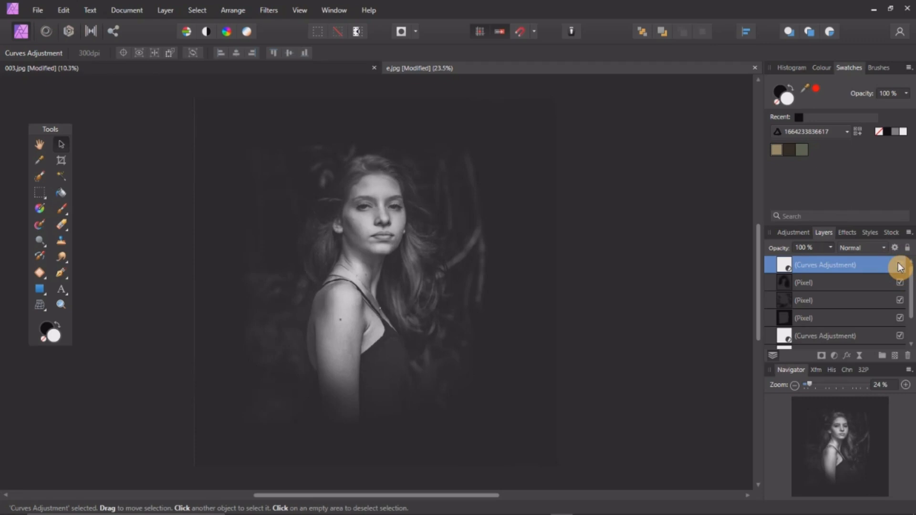